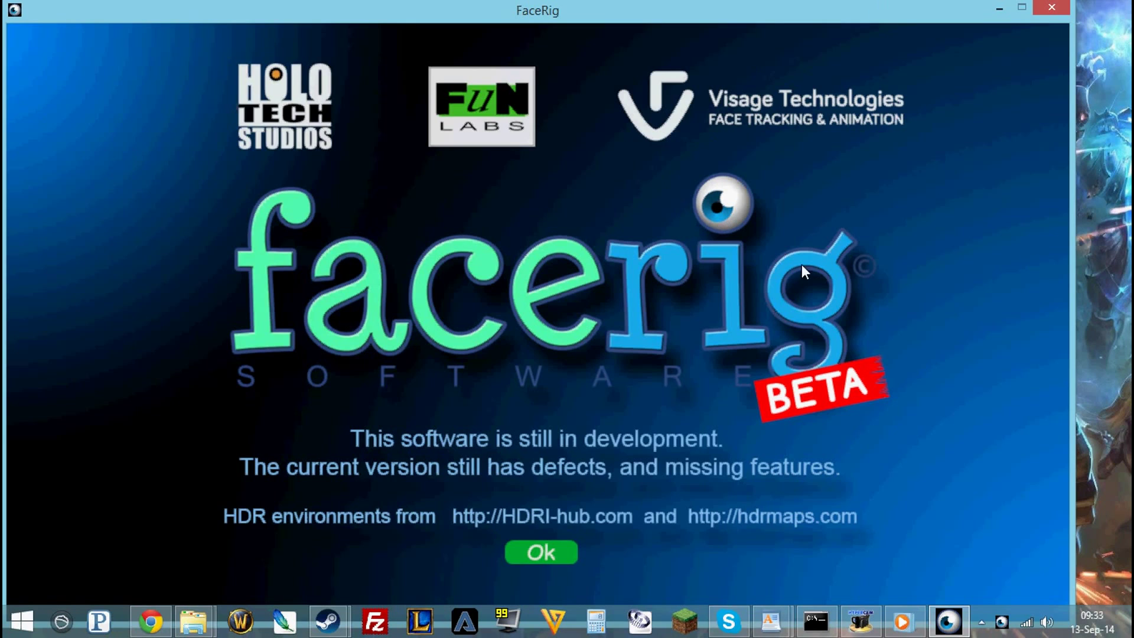
Step: Dismiss the beta notice and both tracking tips pages to reach the red panda avatar
click(541, 553)
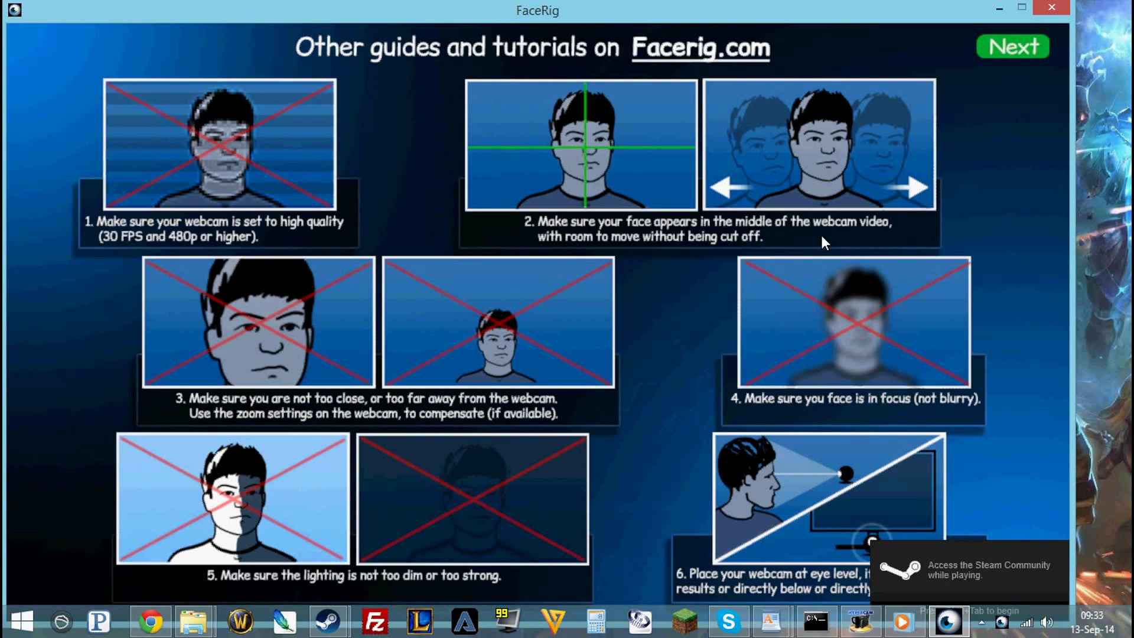
click(1010, 48)
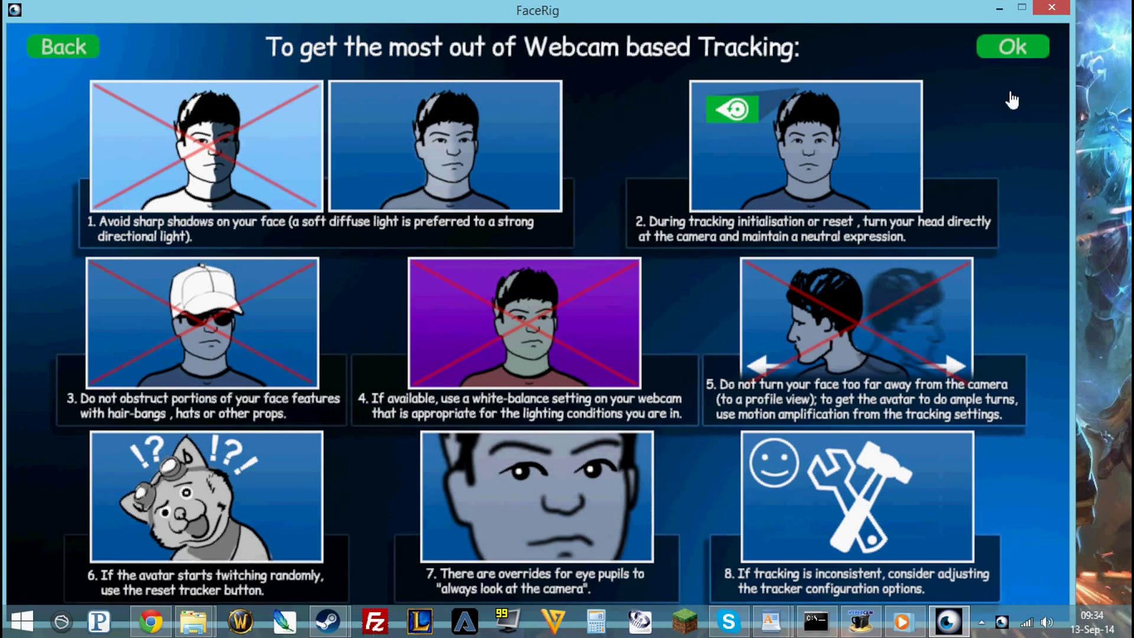
click(1010, 48)
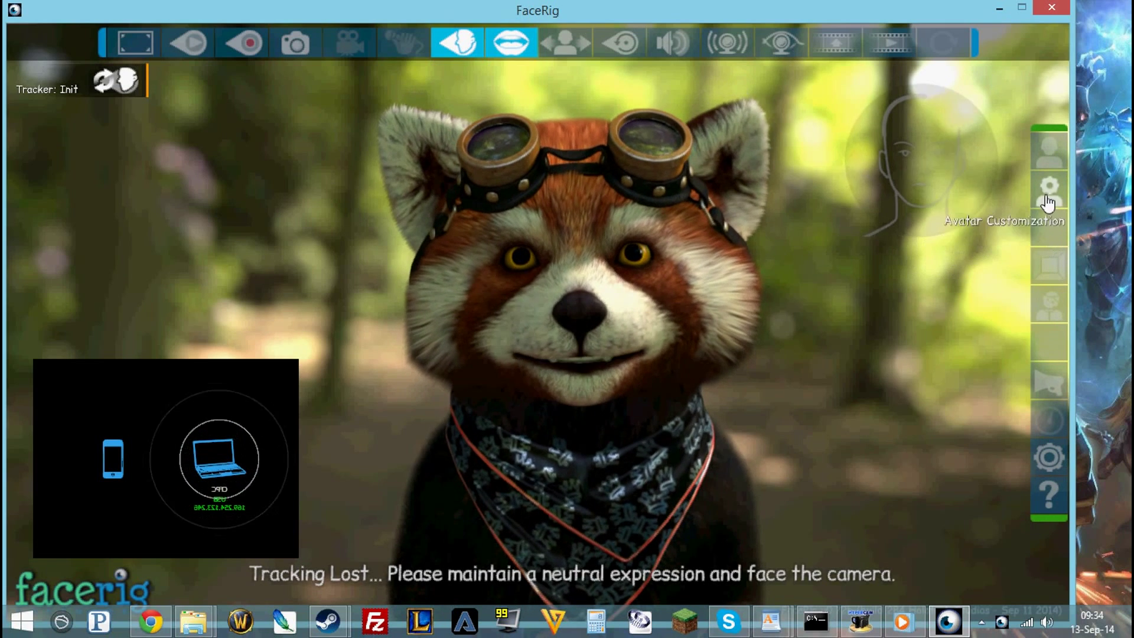
Step: Select Logitech HD Pro Webcam C920 as the tracking webcam in the Devices options
click(1048, 456)
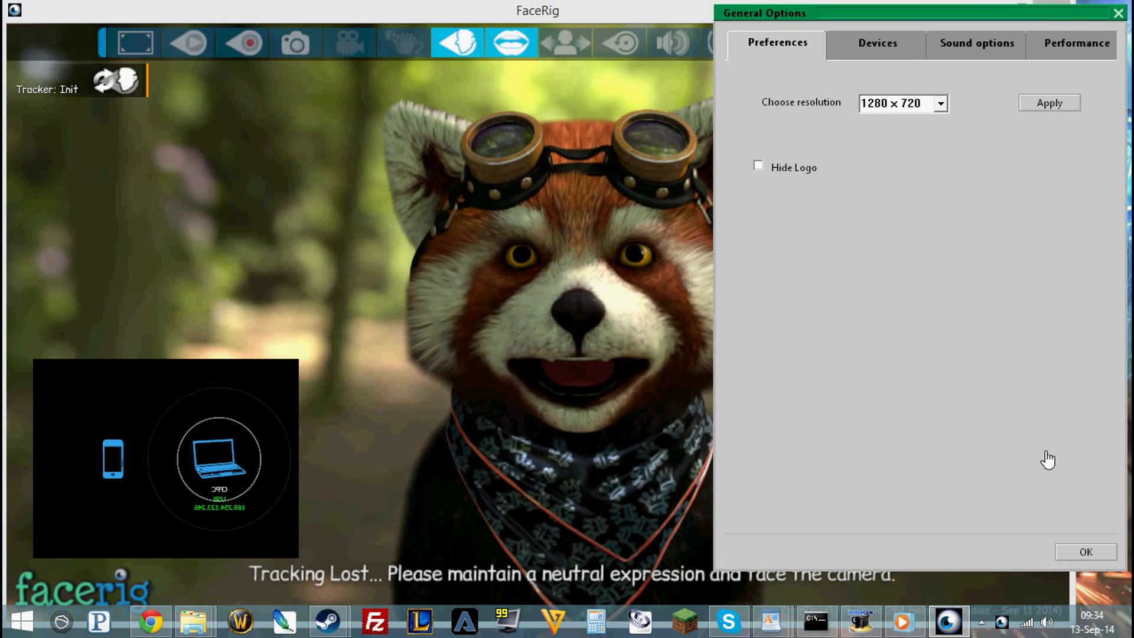
click(977, 43)
click(877, 43)
click(944, 78)
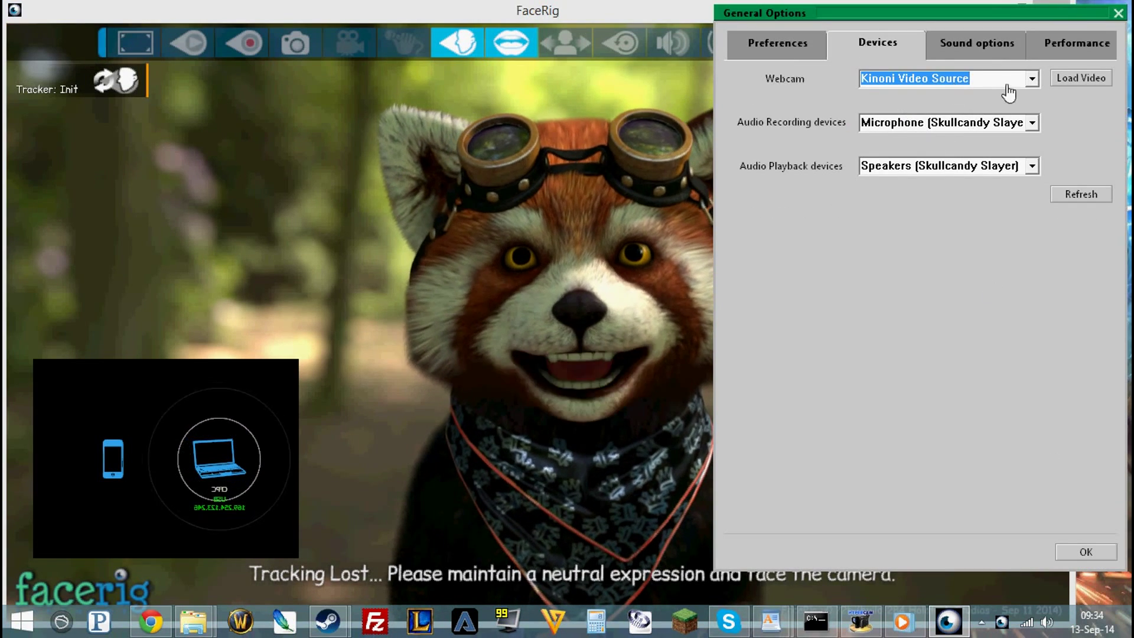
click(1033, 80)
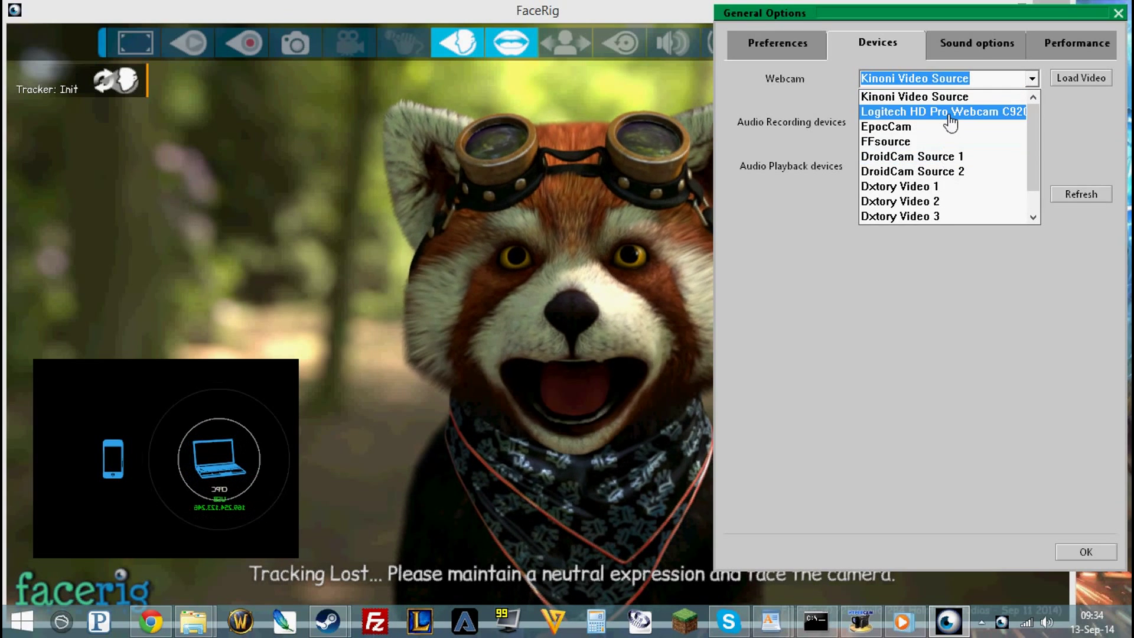
scroll(921, 124, down, 2)
scroll(916, 108, up, 2)
click(916, 112)
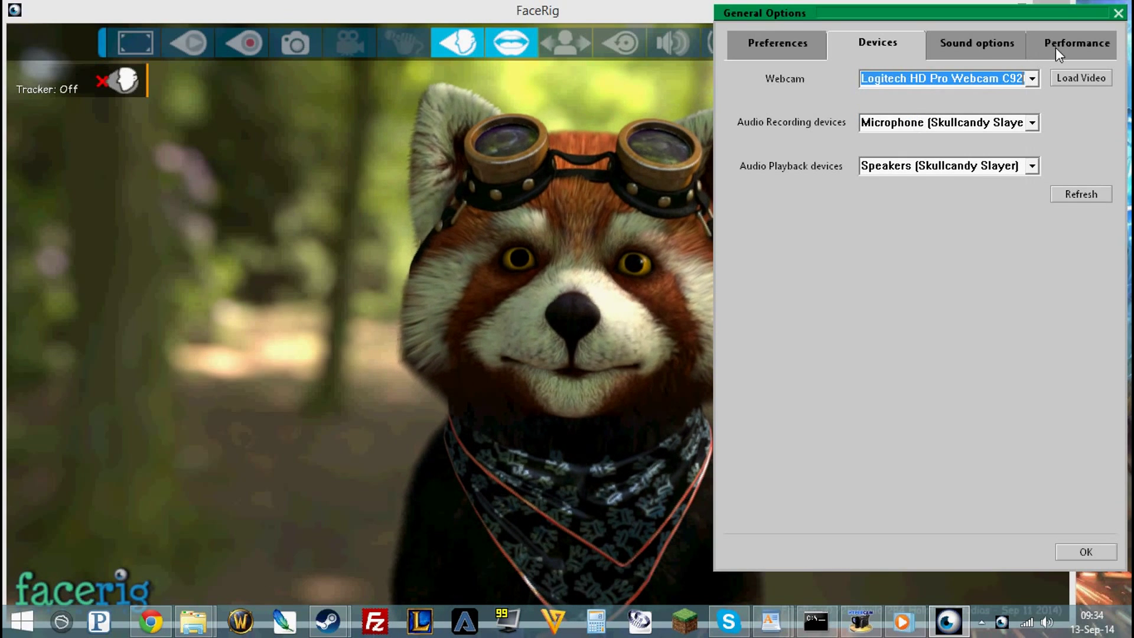
Step: Close the options and turn on Toggle Broadcast so the red panda streams as a webcam
click(1118, 13)
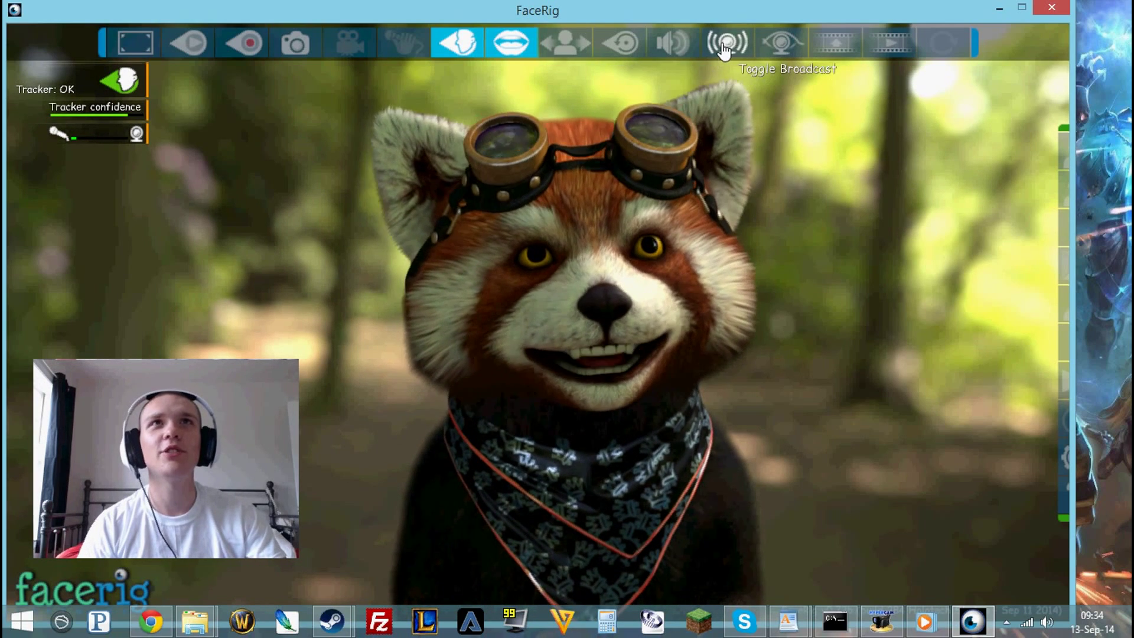
click(724, 45)
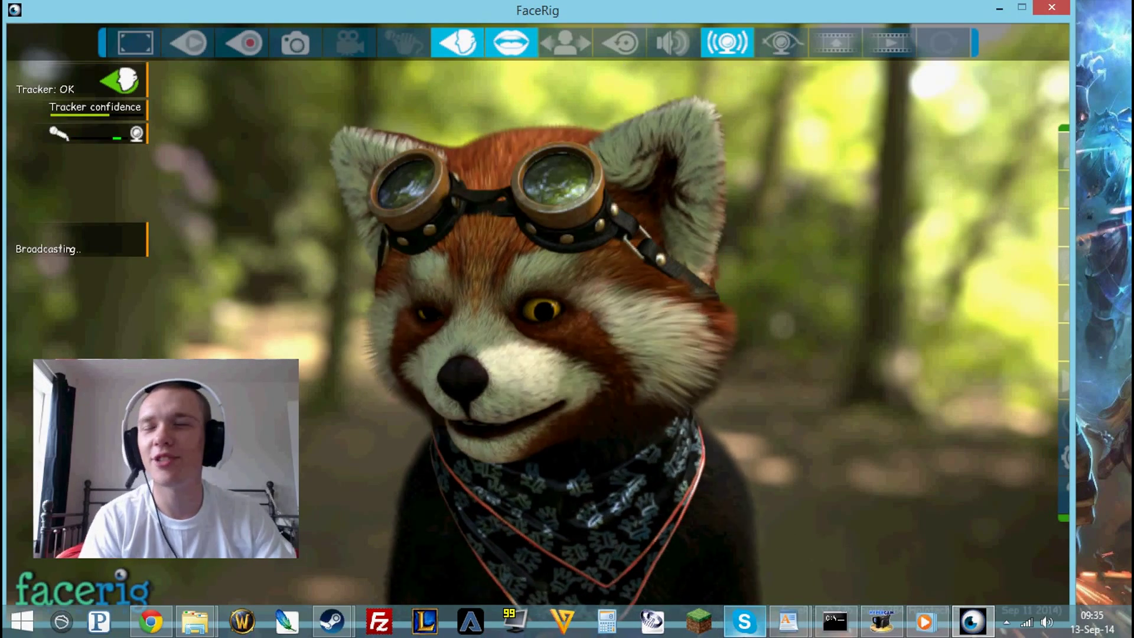
mouse_move(743, 622)
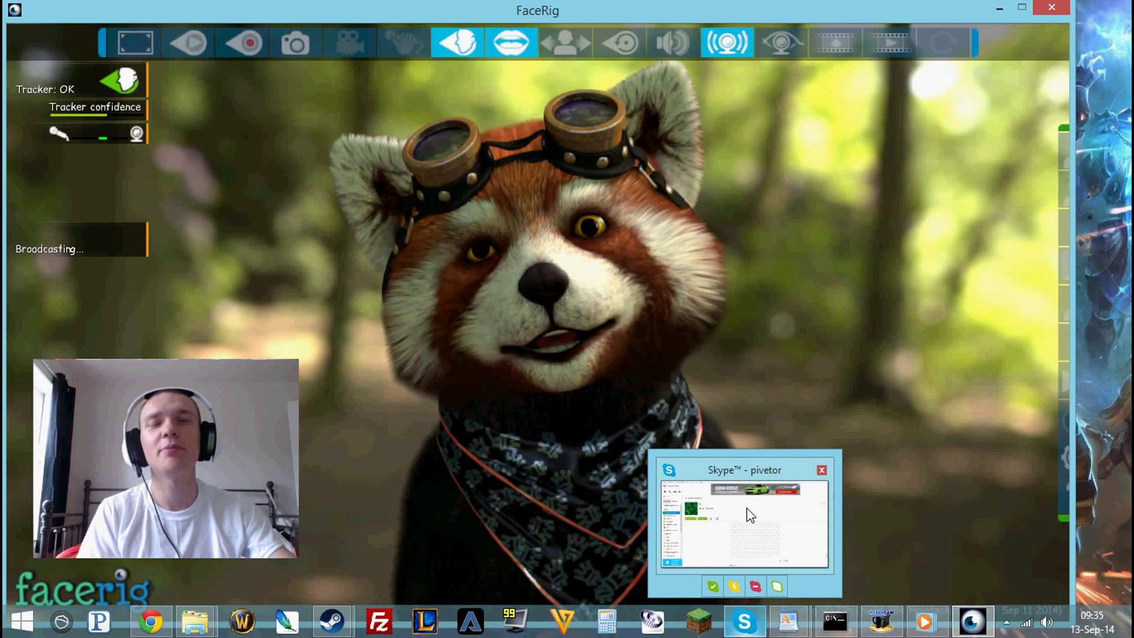
Step: Set Skype's video settings webcam to FaceRig Virtual Cam and save the options
click(746, 514)
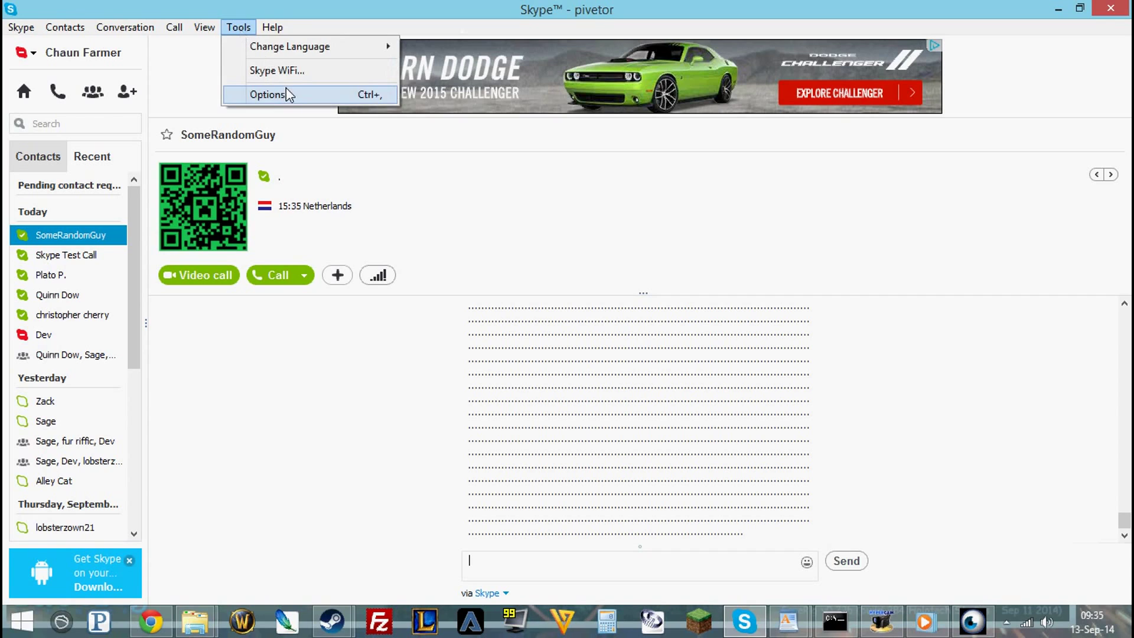
click(274, 94)
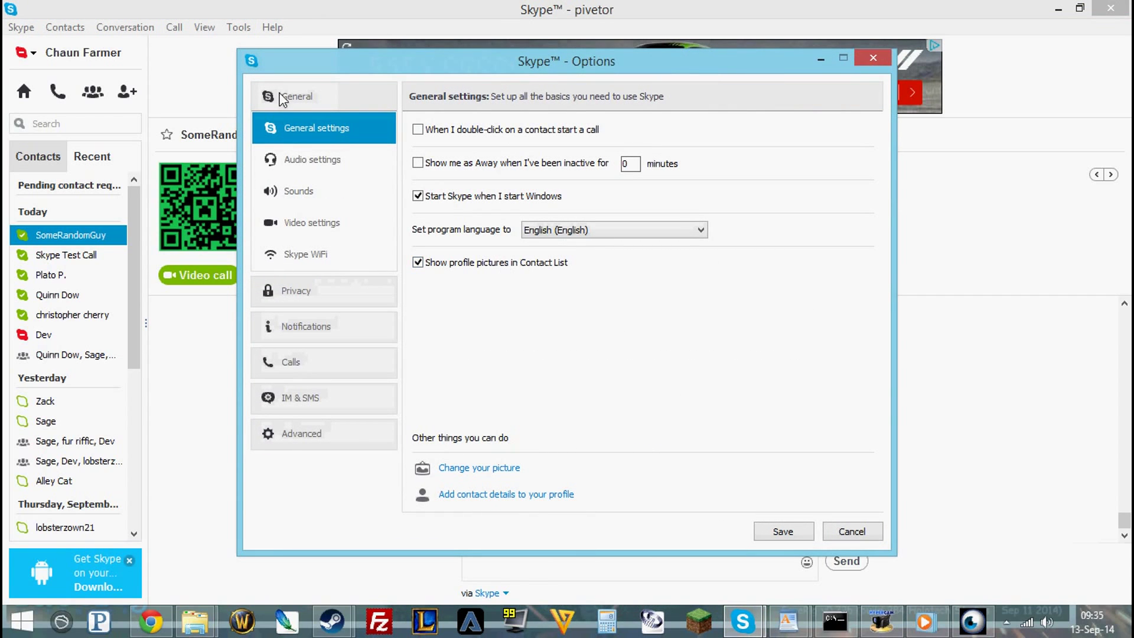
click(312, 223)
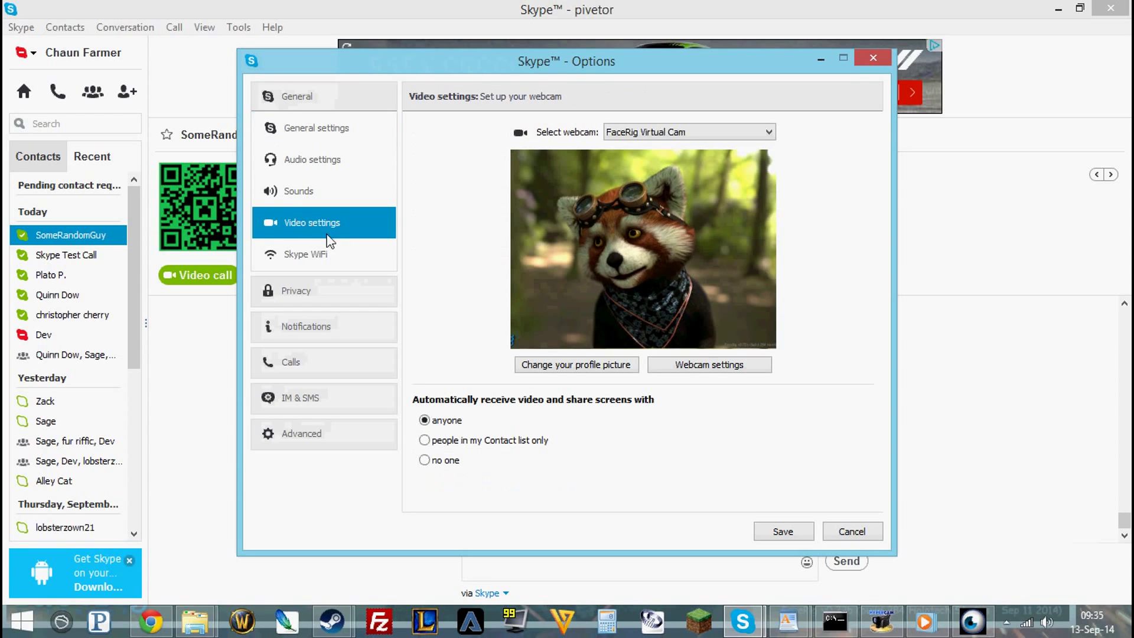
click(688, 131)
click(652, 161)
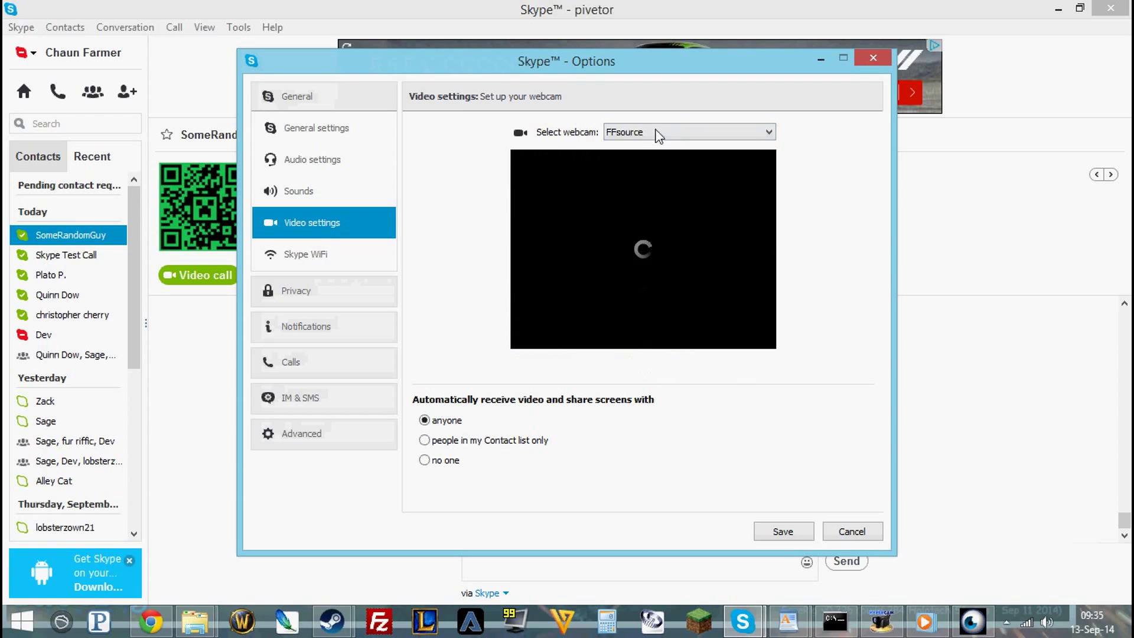
click(657, 133)
click(659, 170)
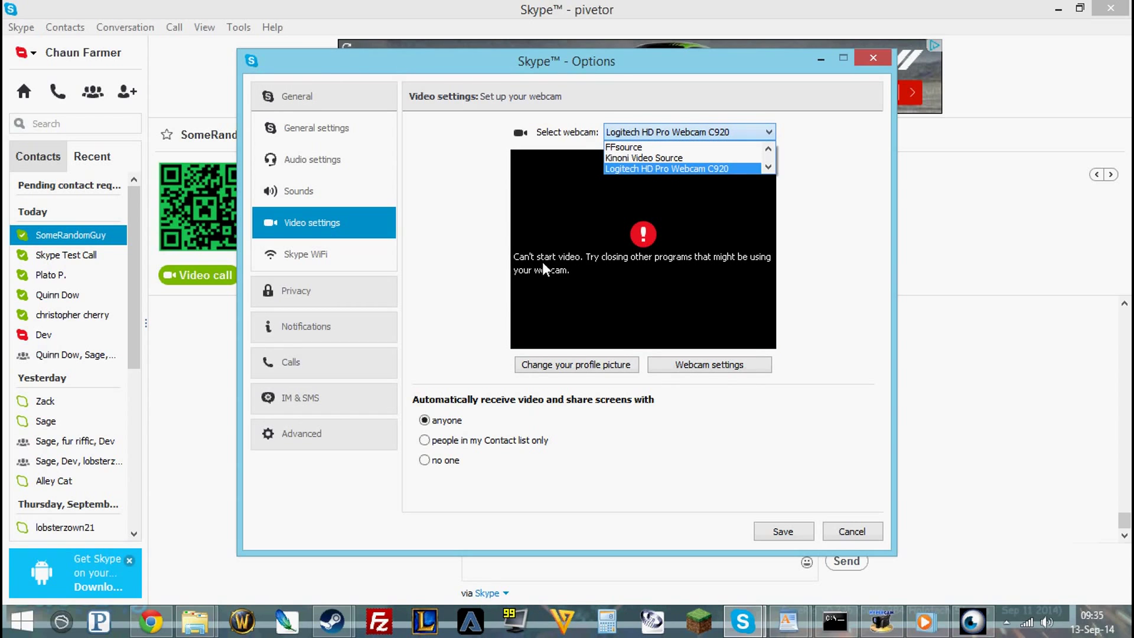
scroll(711, 171, down, 2)
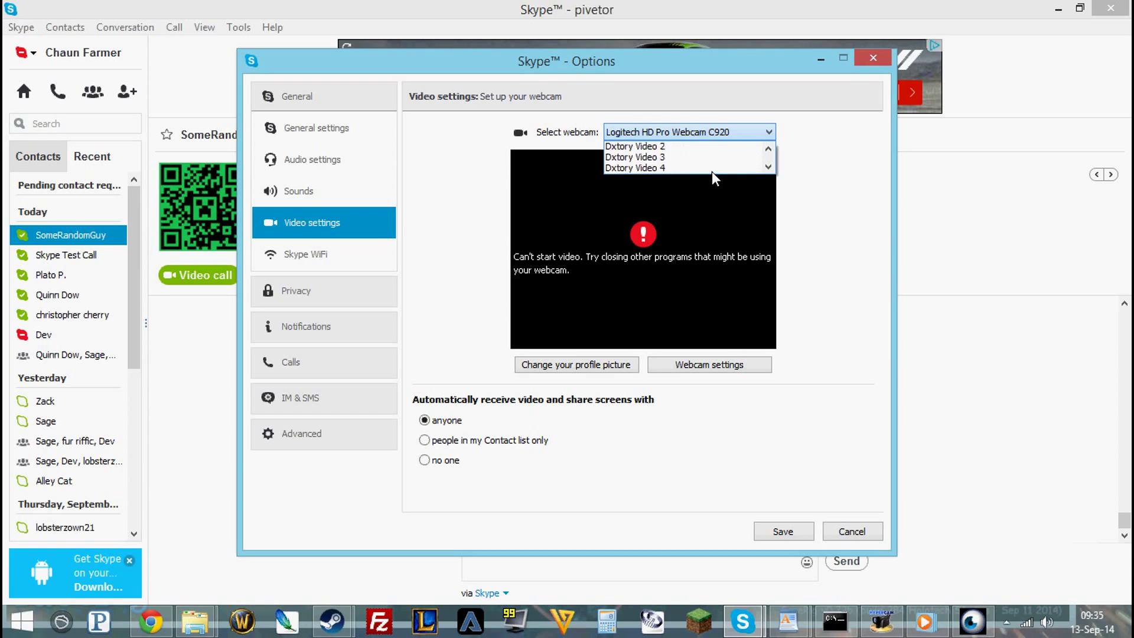
scroll(712, 164, up, 2)
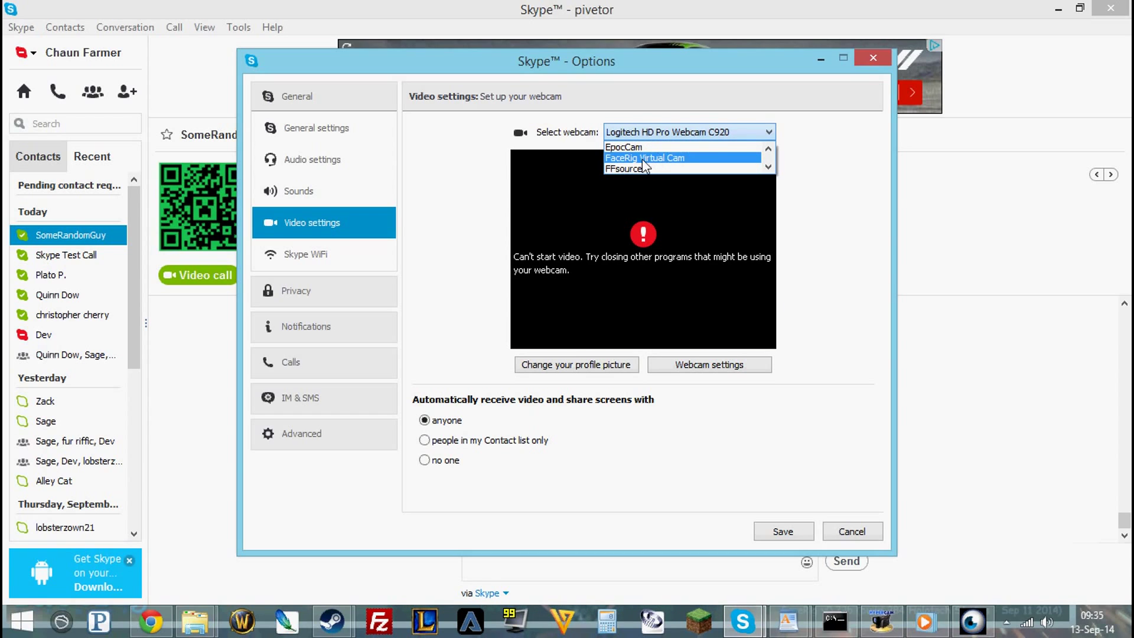
click(645, 159)
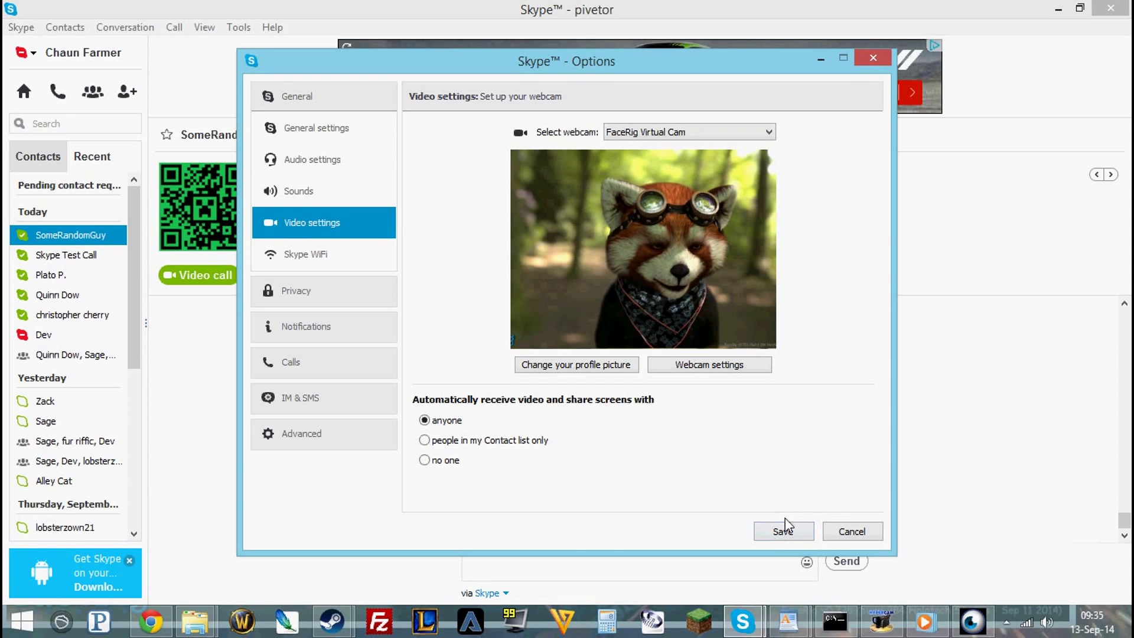
click(784, 531)
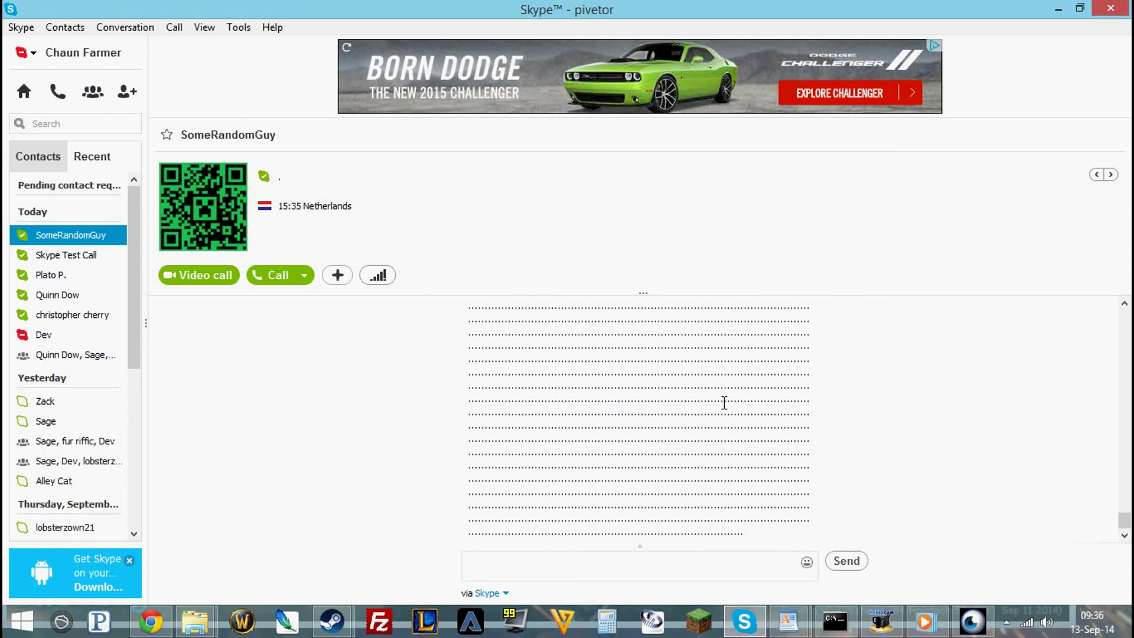
Step: Call the contact with the microphone muted and video on, then hang up after 17 seconds
click(272, 276)
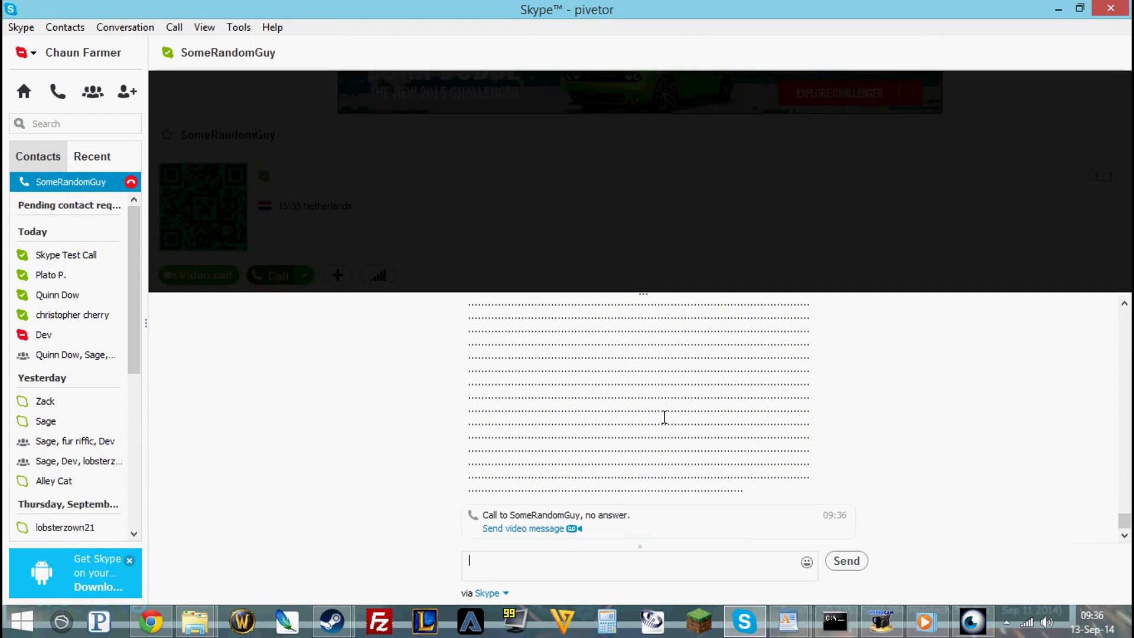
click(607, 254)
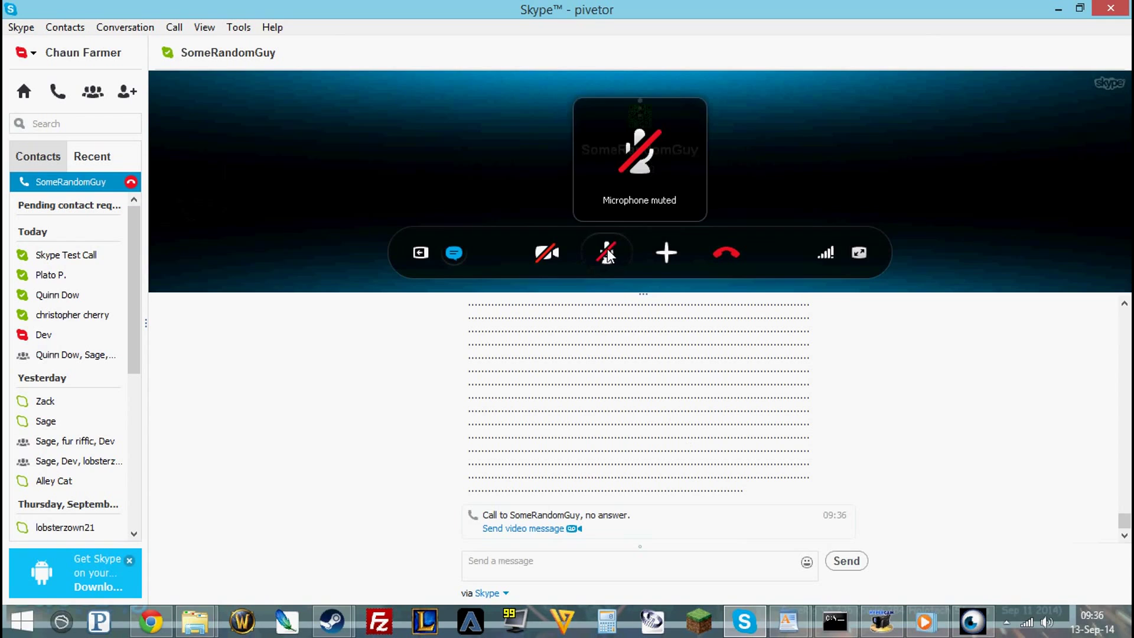
click(549, 253)
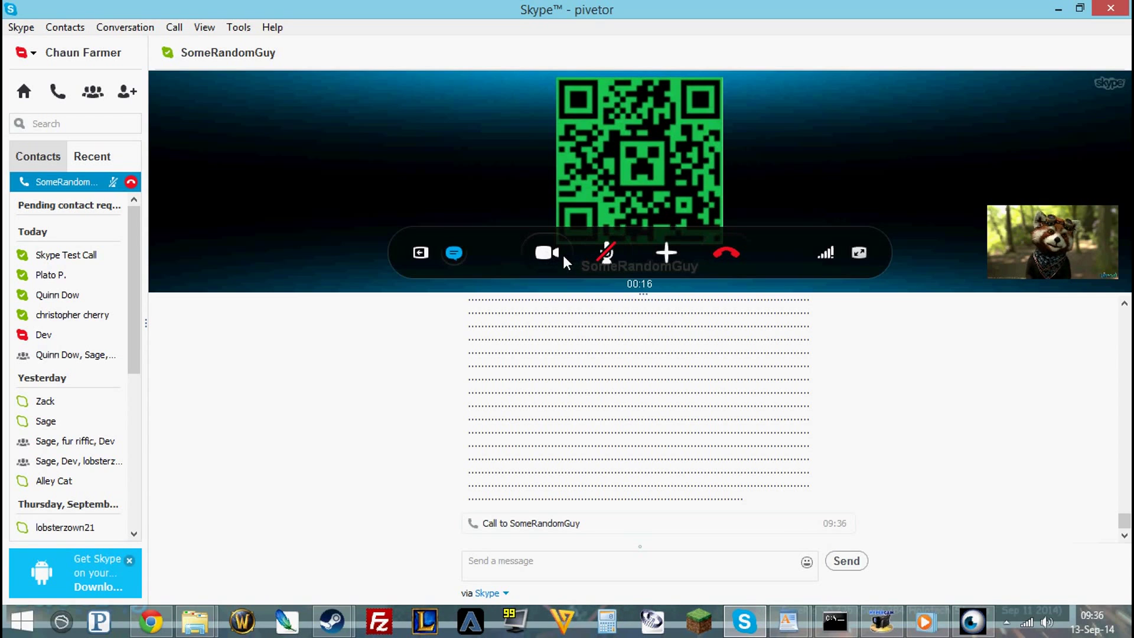
click(727, 255)
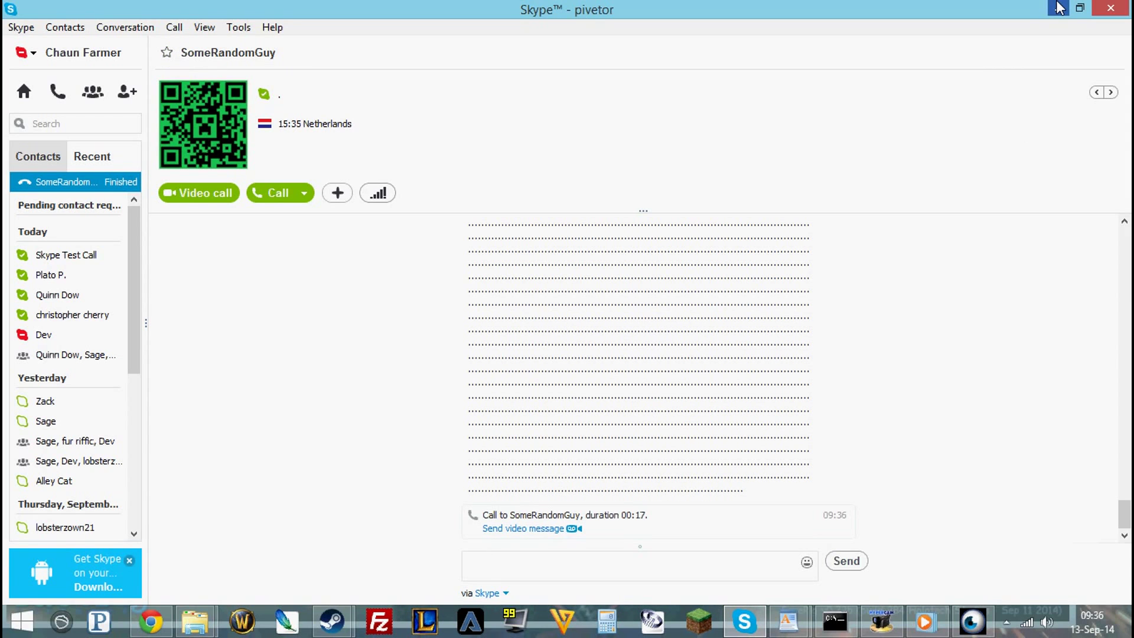
Step: Minimize Skype to bring the broadcasting FaceRig window back to the front
click(1060, 9)
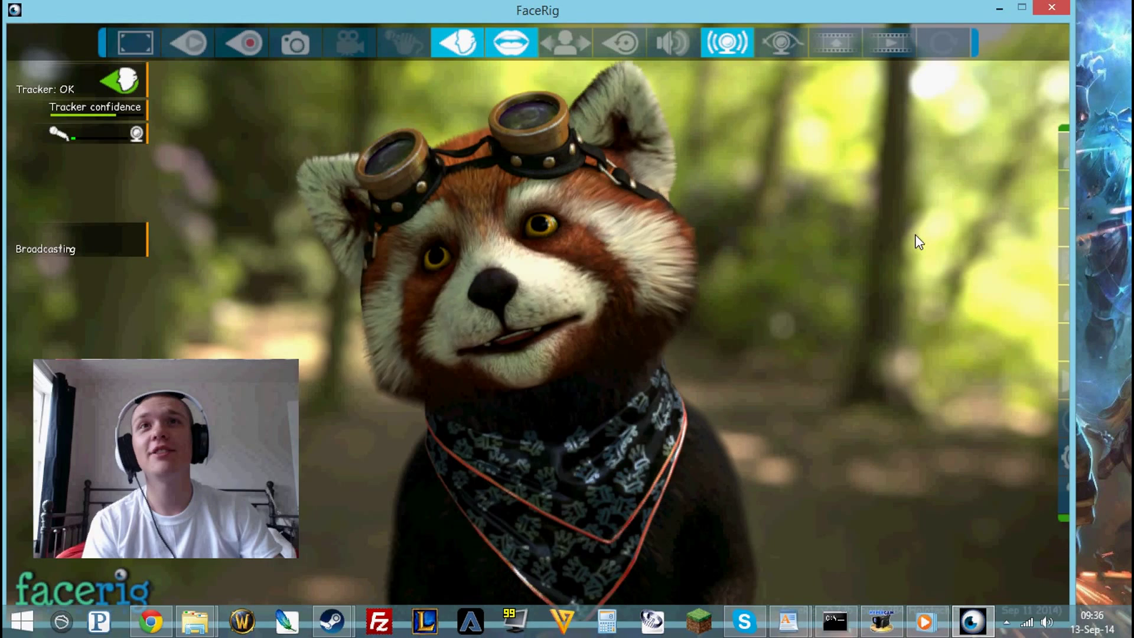